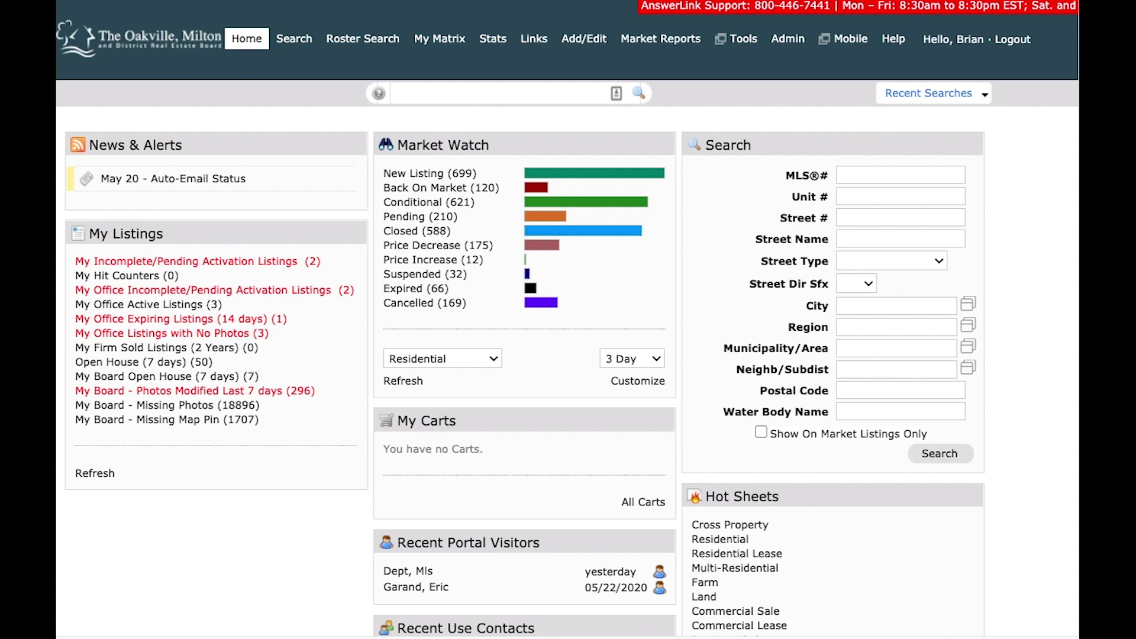
Step: Drag the External Links panel from the right column to beneath My Listings in the left column
scroll(1071, 175, down, 3)
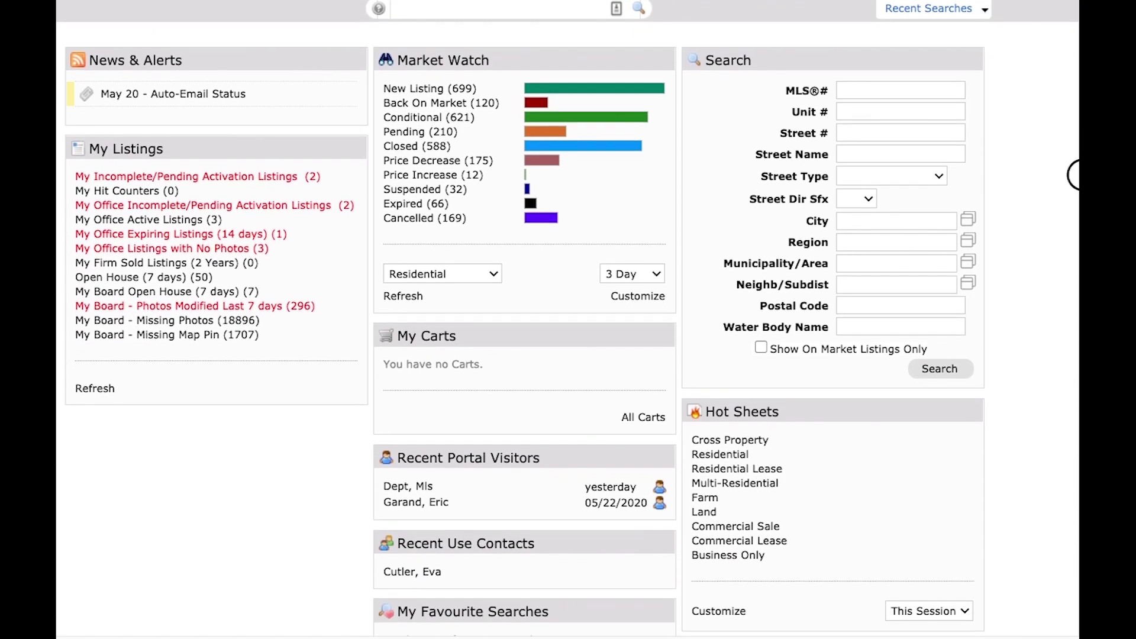
scroll(1072, 175, down, 10)
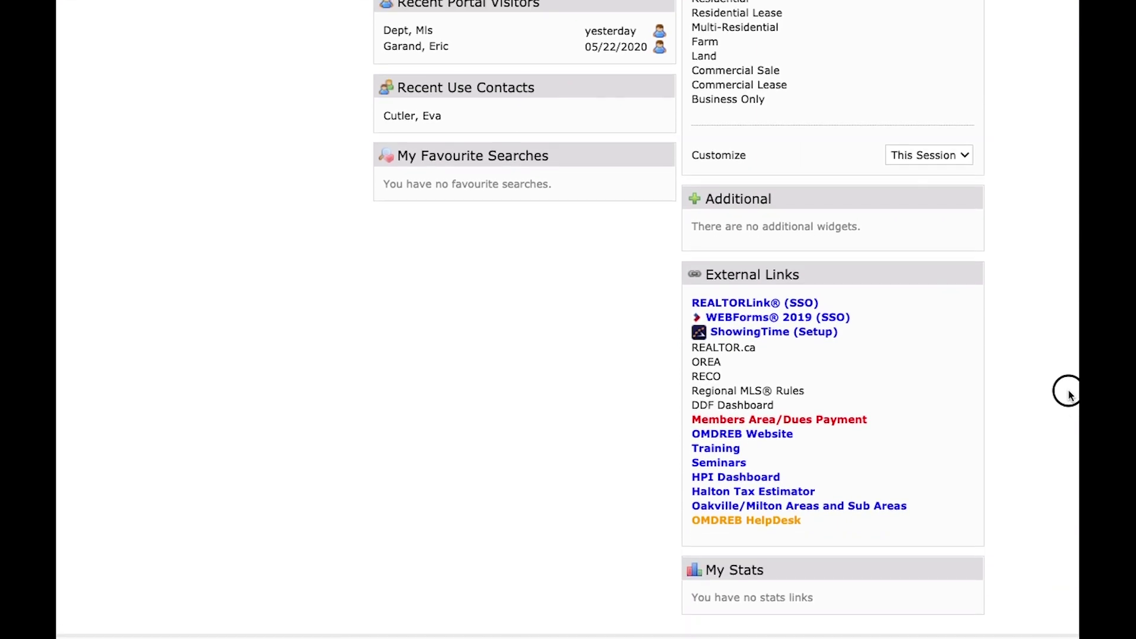
scroll(1068, 395, up, 1)
drag(751, 309, 274, 178)
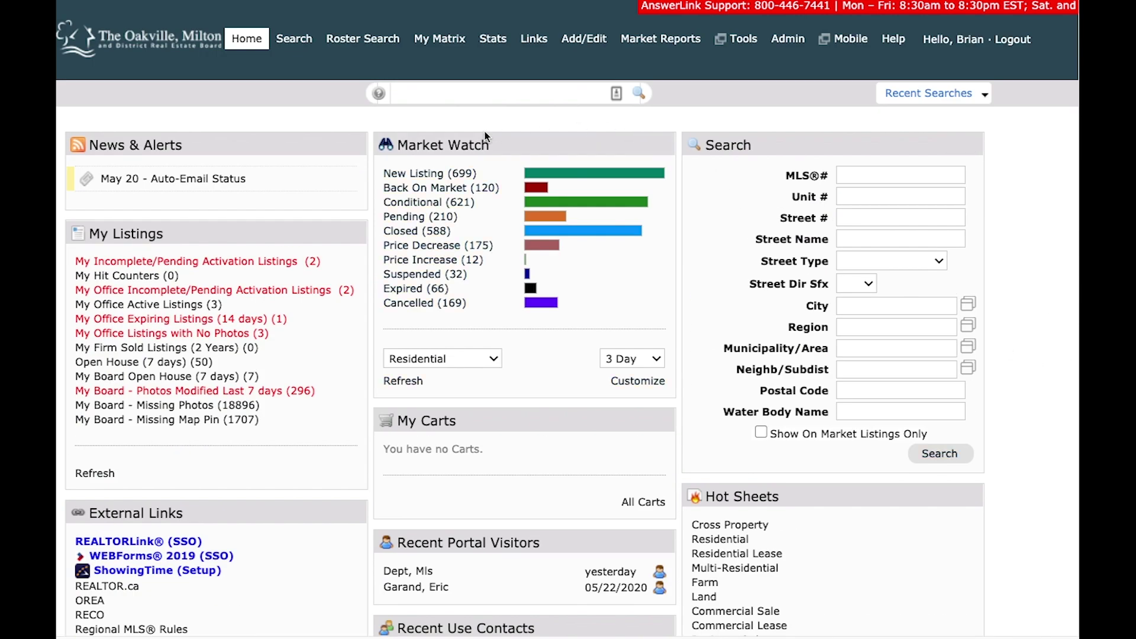
mouse_move(838, 144)
mouse_down()
mouse_move(522, 148)
mouse_move(753, 152)
mouse_move(666, 145)
mouse_move(484, 176)
mouse_move(490, 294)
mouse_move(712, 142)
mouse_move(840, 146)
mouse_up()
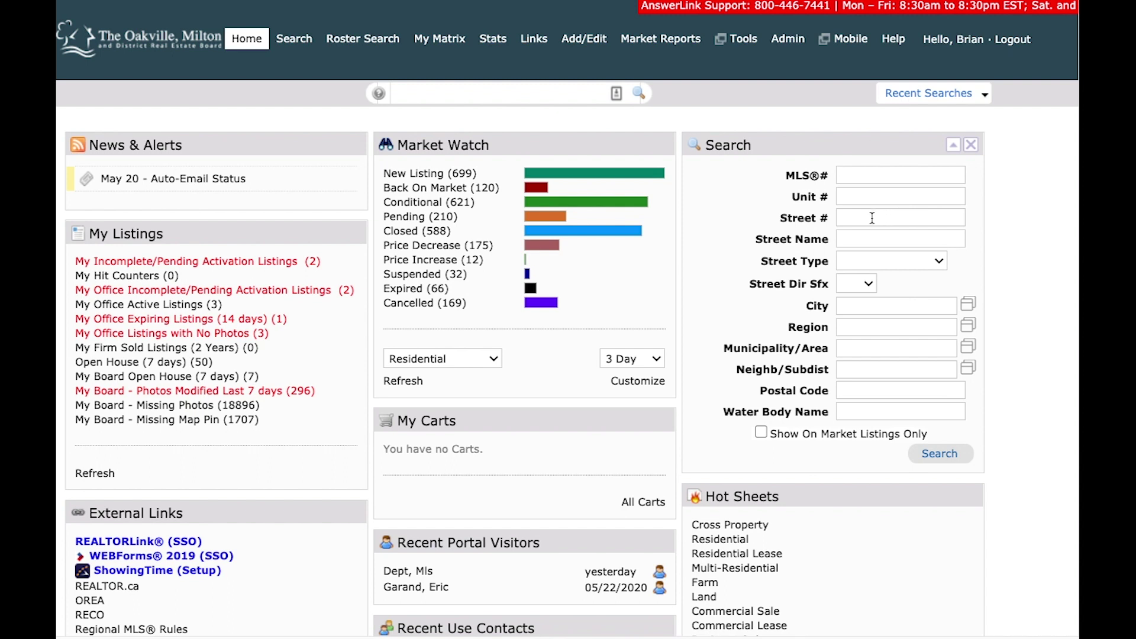
mouse_move(872, 218)
click(883, 218)
text(55)
click(876, 236)
text(burness)
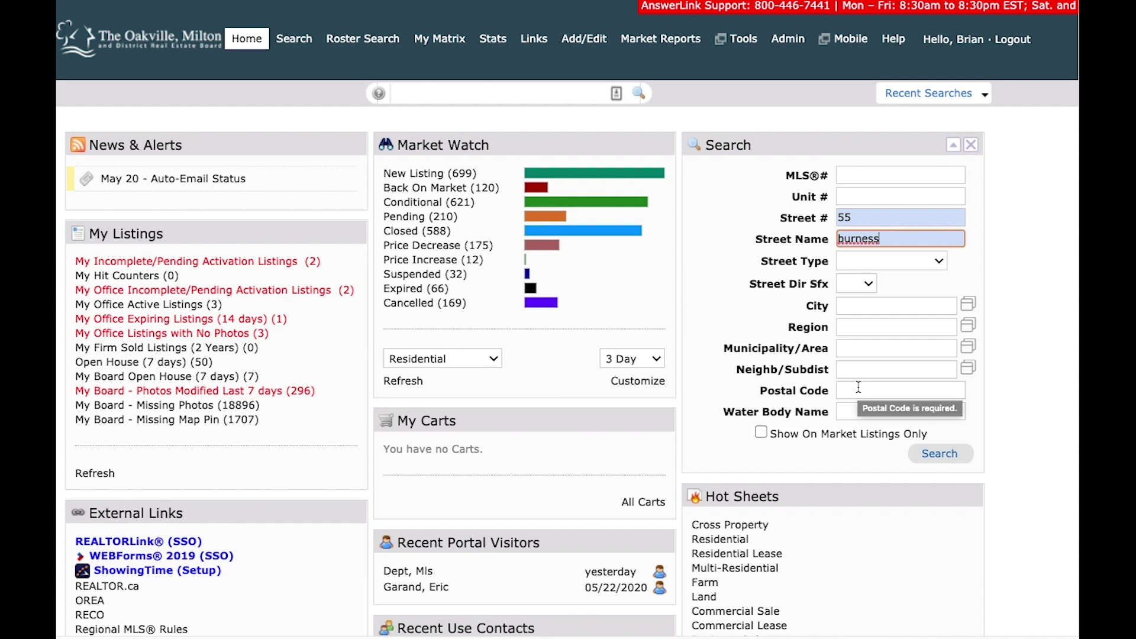
Step: Leave City empty, point out the on-market-only option, and run the 55 burness search
click(869, 308)
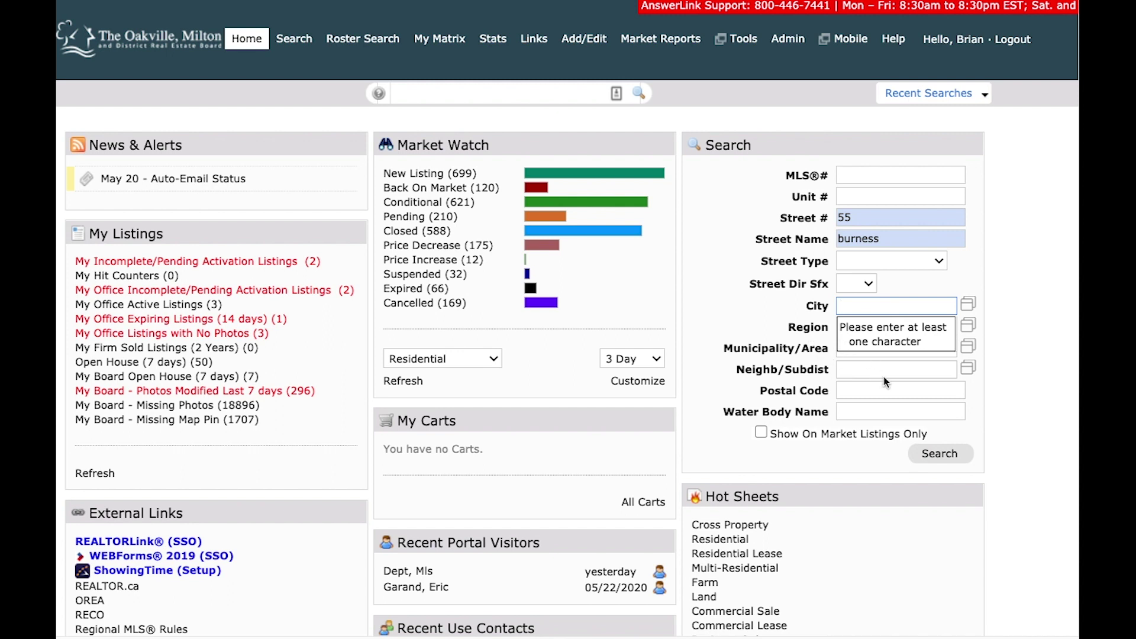
click(872, 395)
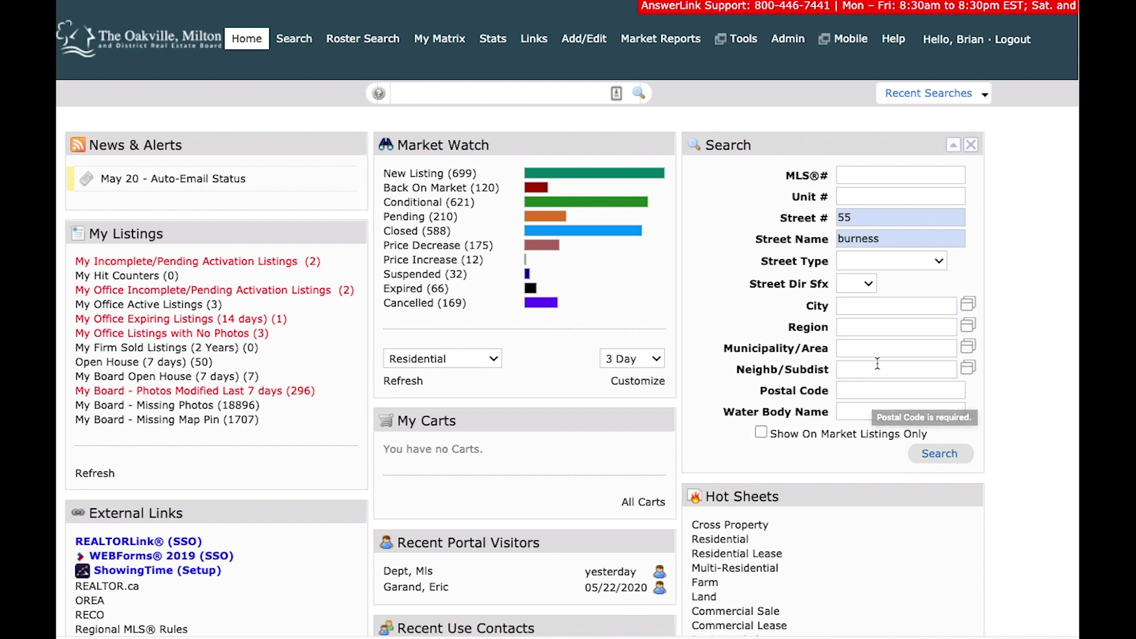
drag(932, 431, 776, 436)
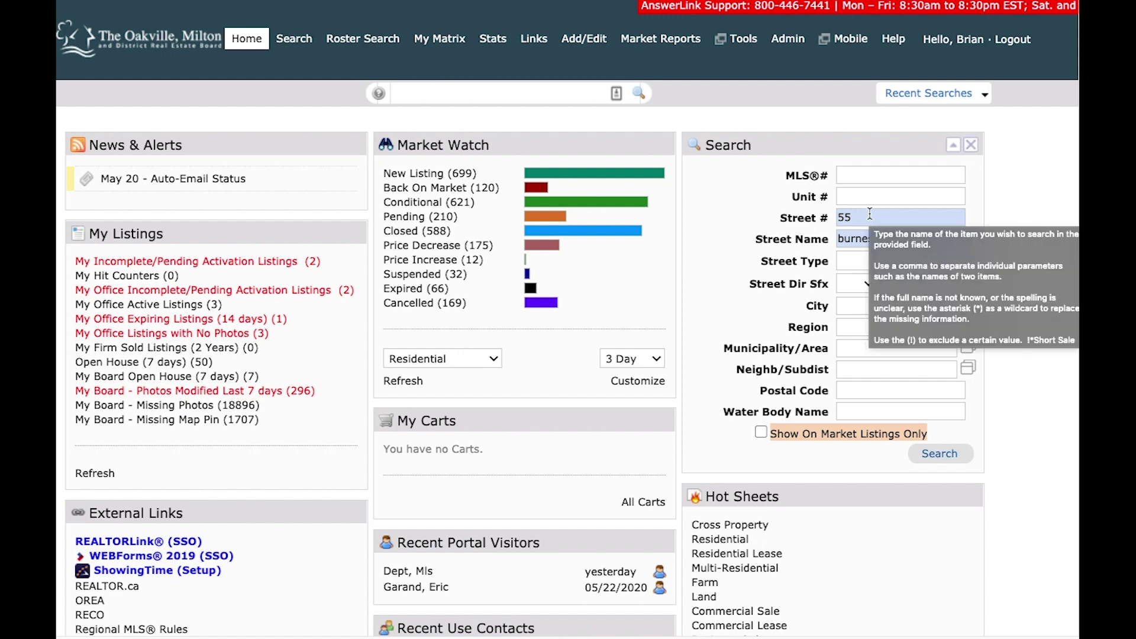
click(940, 454)
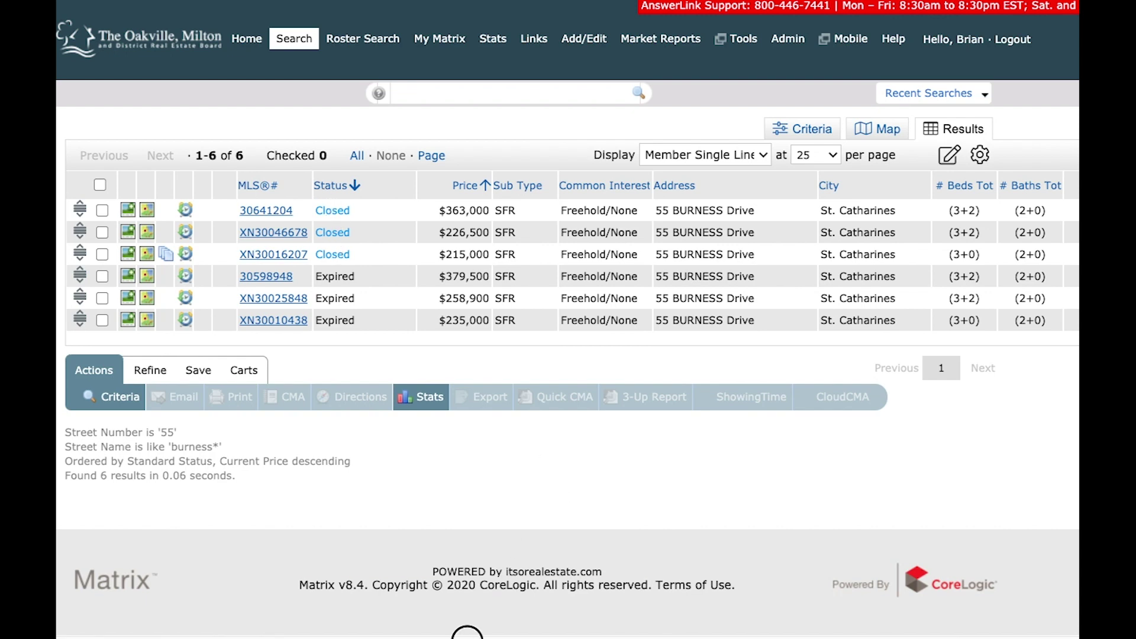
Step: Review the 6 results at 55 BURNESS Drive, priced $215,000 to $379,500
mouse_move(468, 632)
mouse_down()
mouse_move(620, 636)
mouse_move(449, 635)
mouse_up()
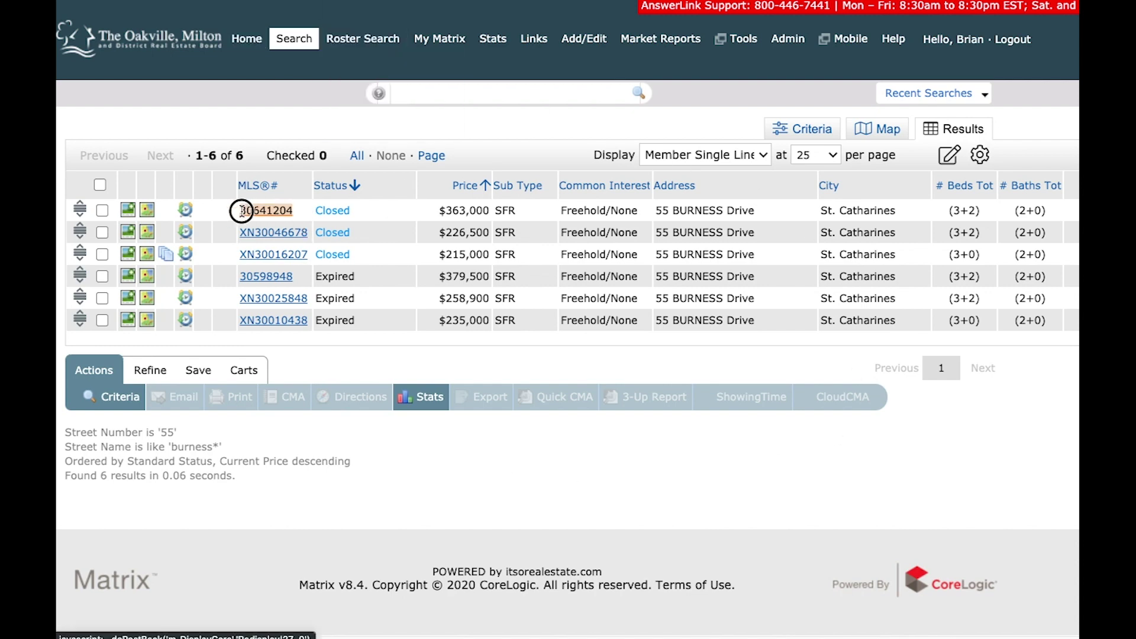
Step: Search the dashboard MLS®# field for copied listing 30641204, then return Home
click(266, 211)
click(246, 38)
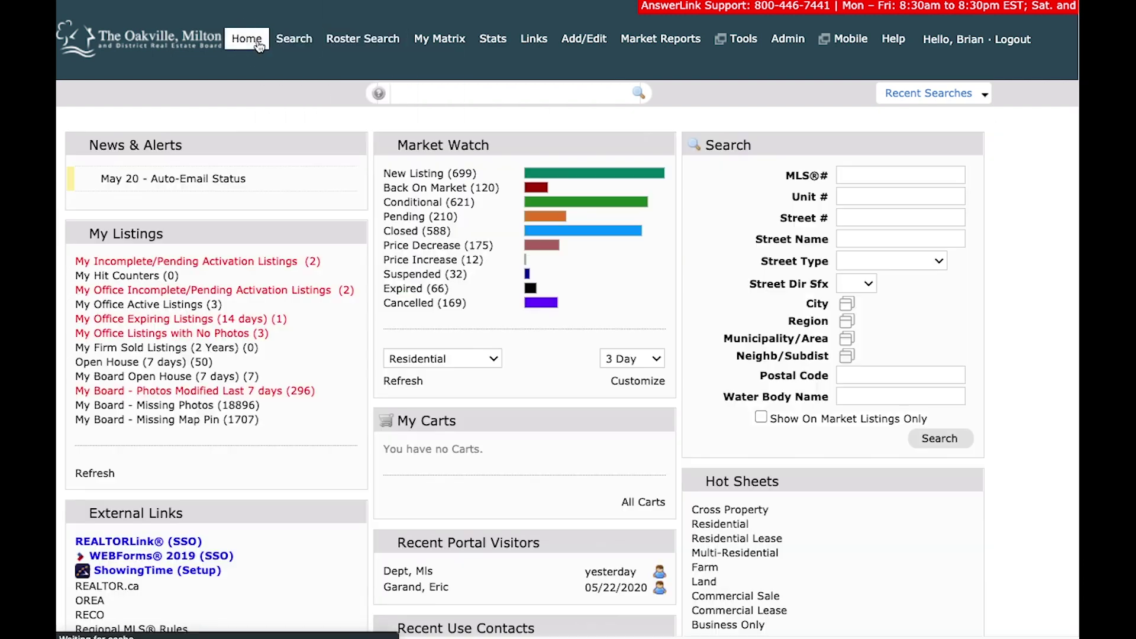
click(866, 175)
text(30641204)
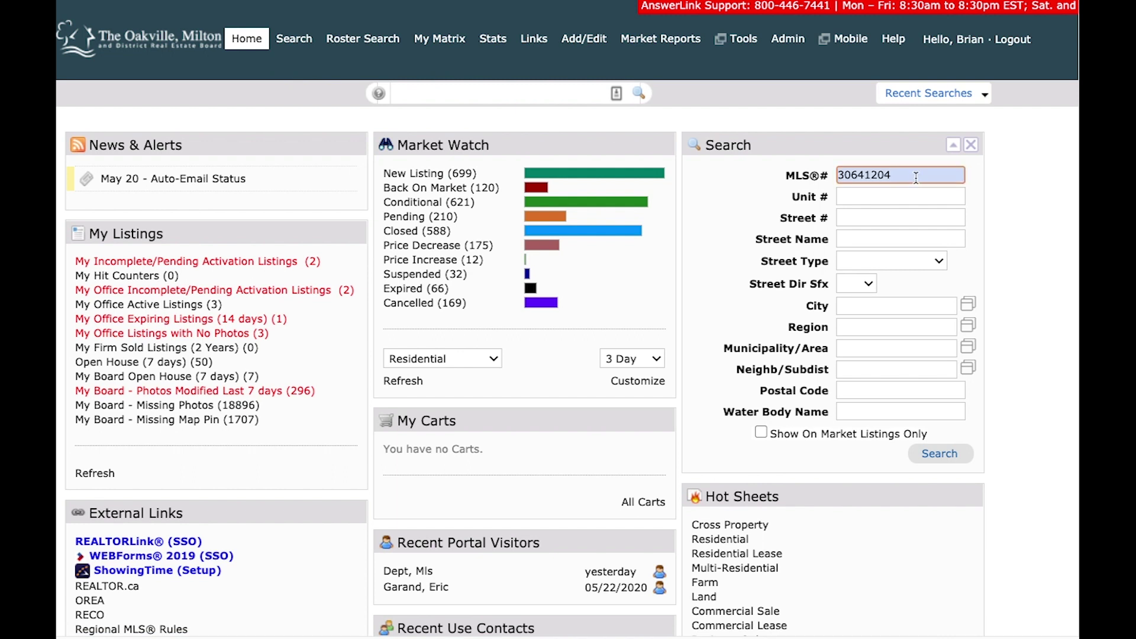
click(952, 460)
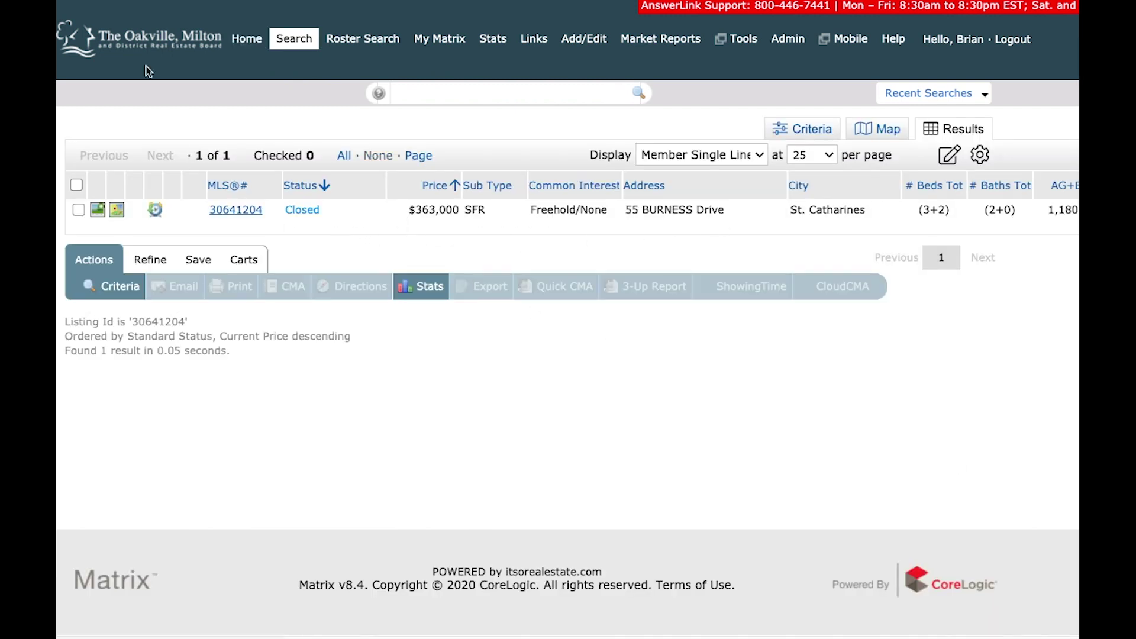
click(243, 40)
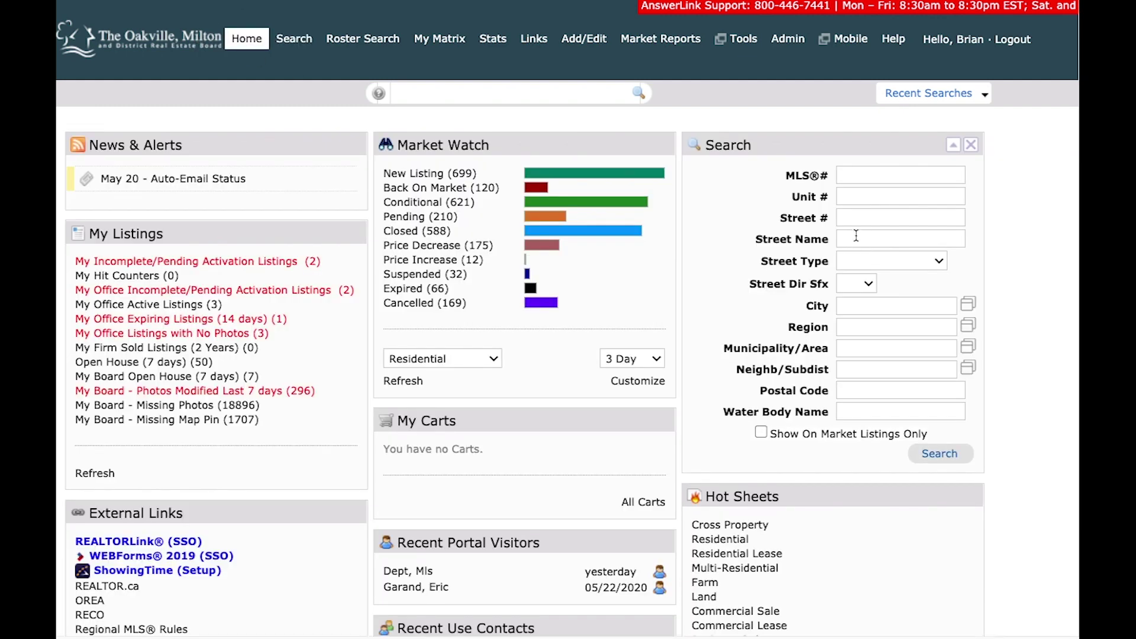
Step: Search the dashboard for street number 100 and street name main
click(851, 217)
text(1)
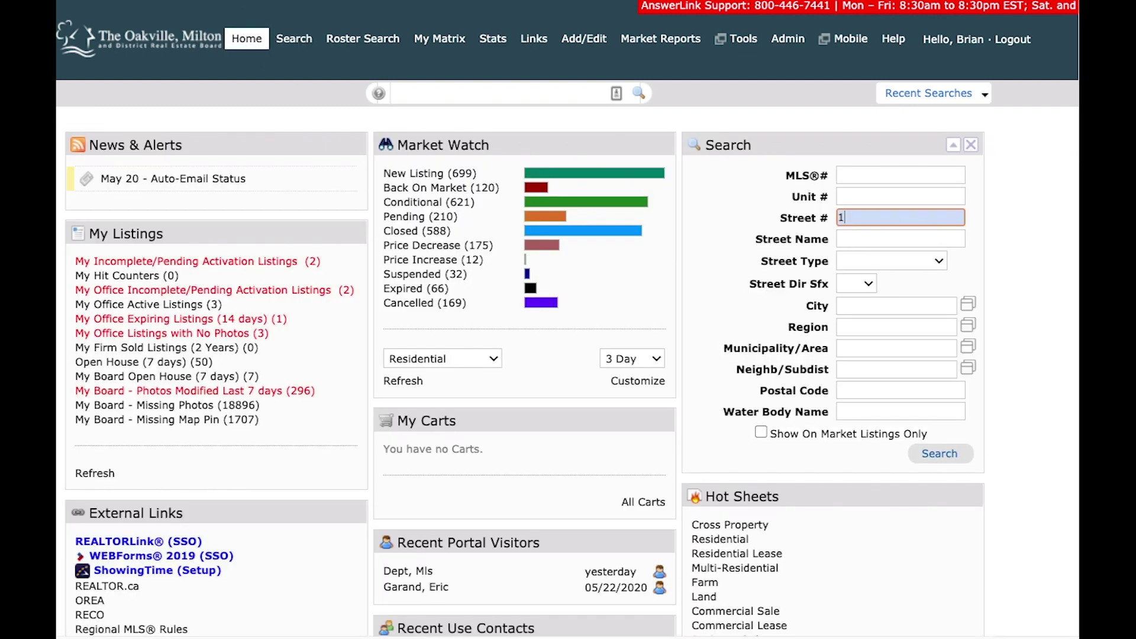
text(00)
key(Tab)
text(main)
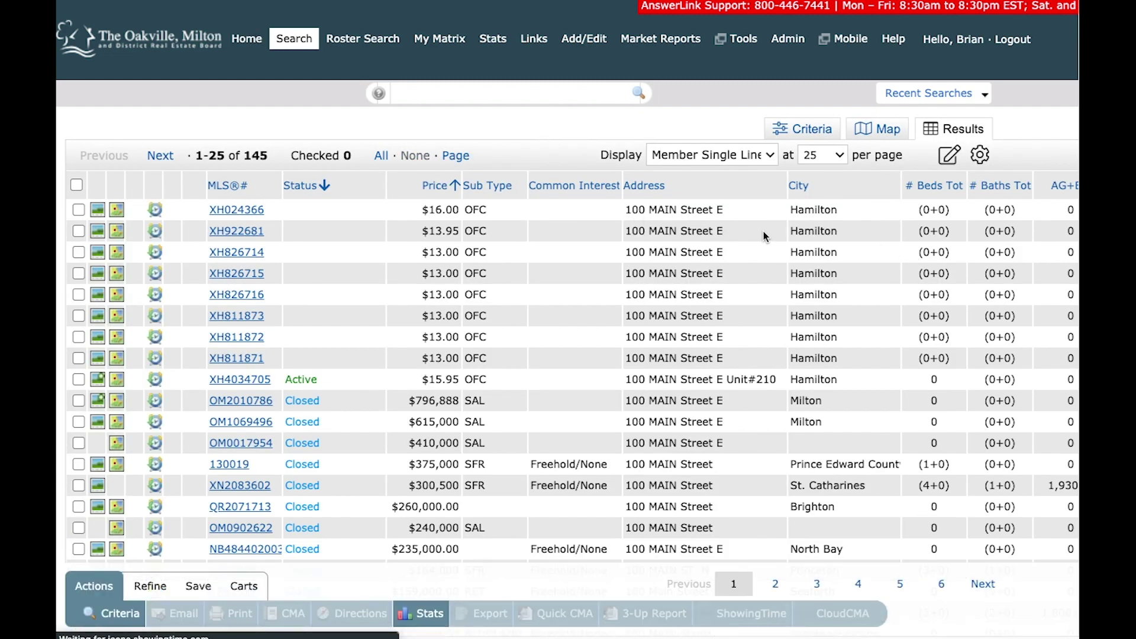
Step: Browse the 145 results to page 51–75, view the Criteria form, then return Home
double_click(258, 156)
scroll(733, 290, down, 5)
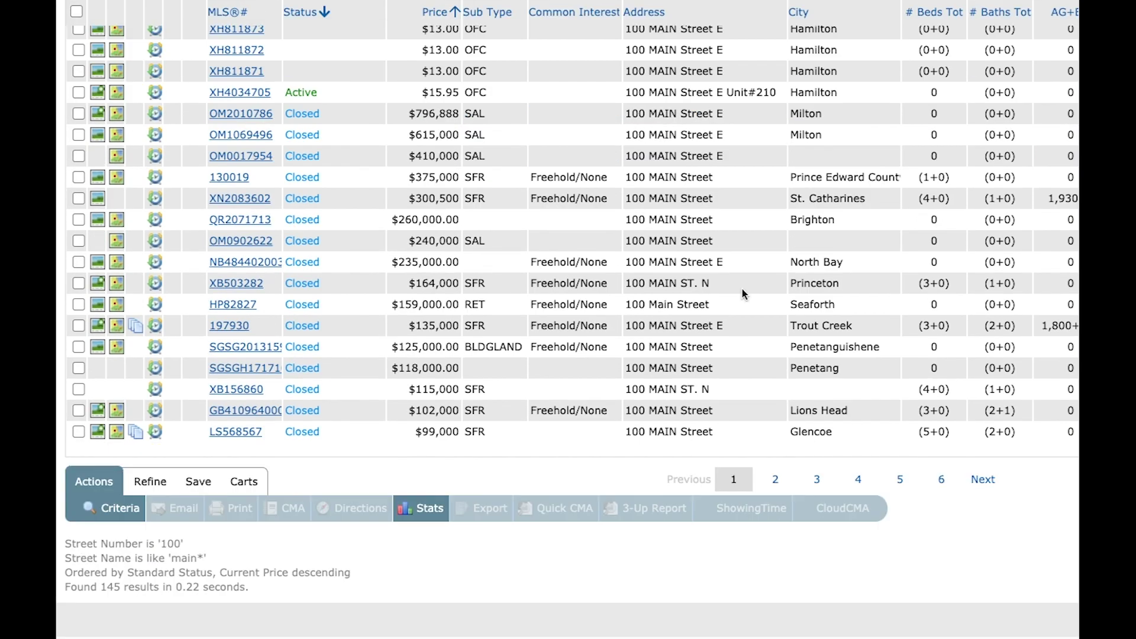
scroll(755, 306, up, 3)
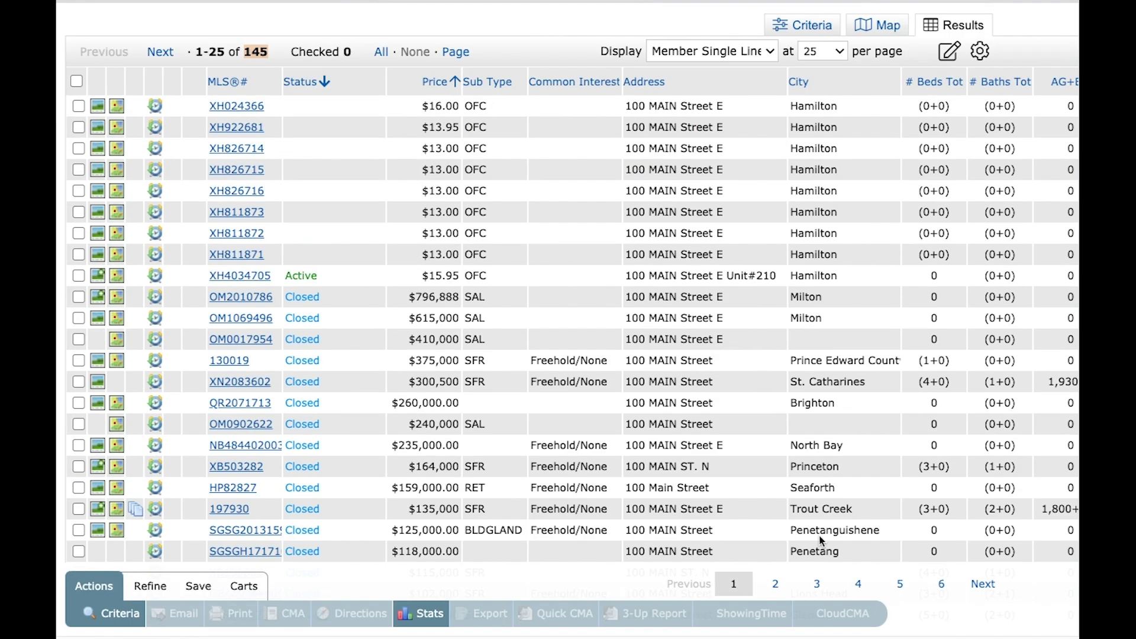
click(827, 589)
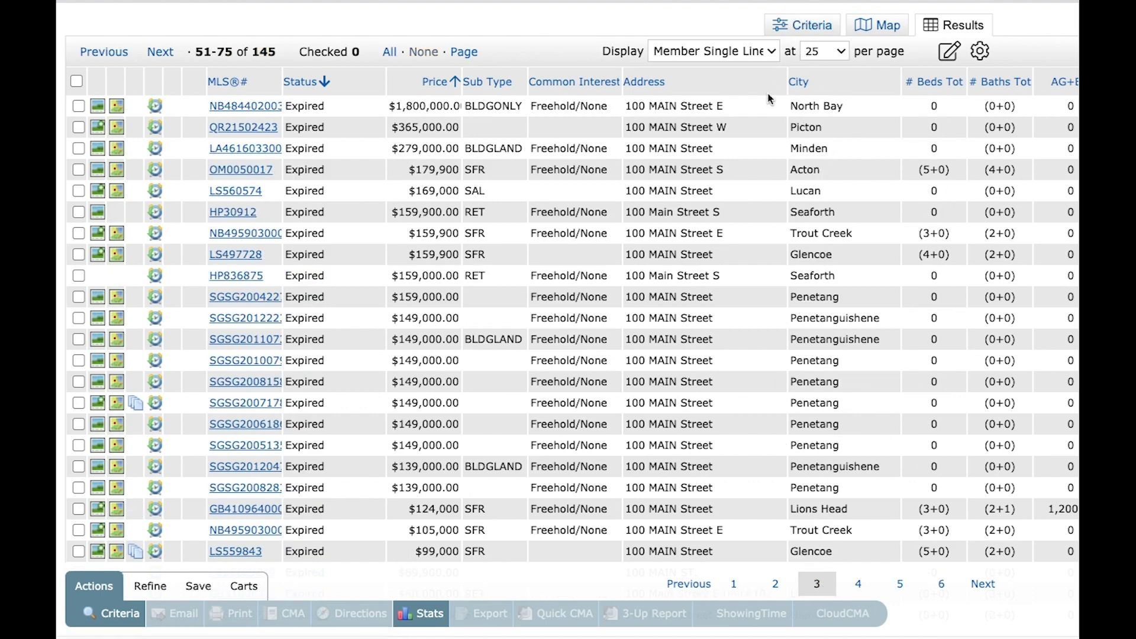
click(803, 25)
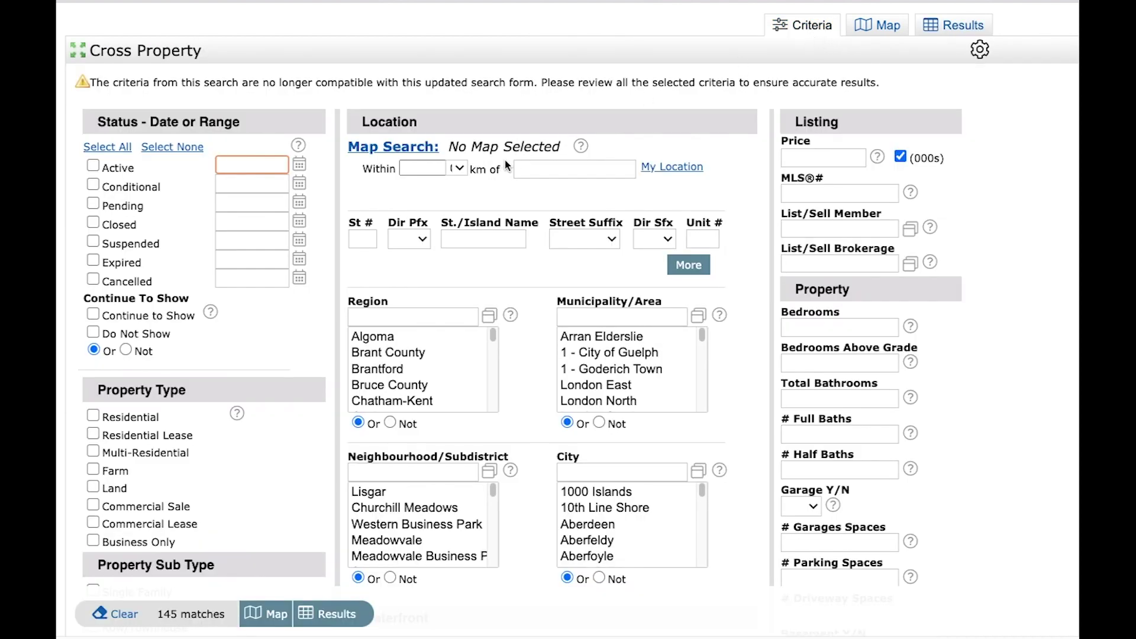
scroll(508, 167, up, 2)
click(254, 39)
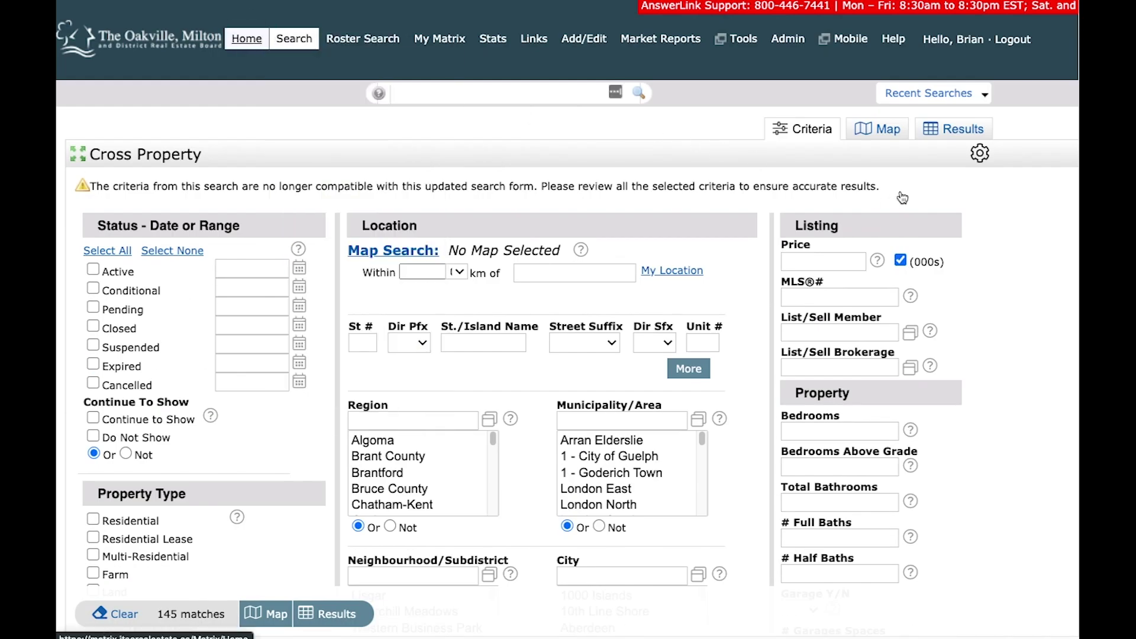
Step: Enter street number 100 and street name 'ma' in the Search panel
click(854, 217)
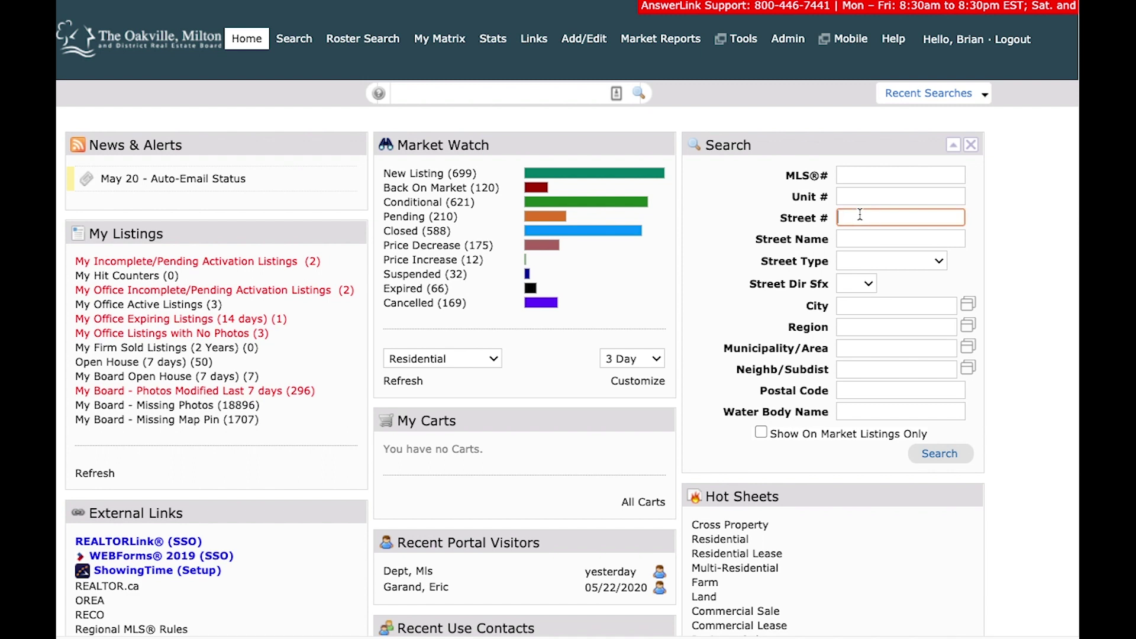
text(100)
click(899, 239)
text(main)
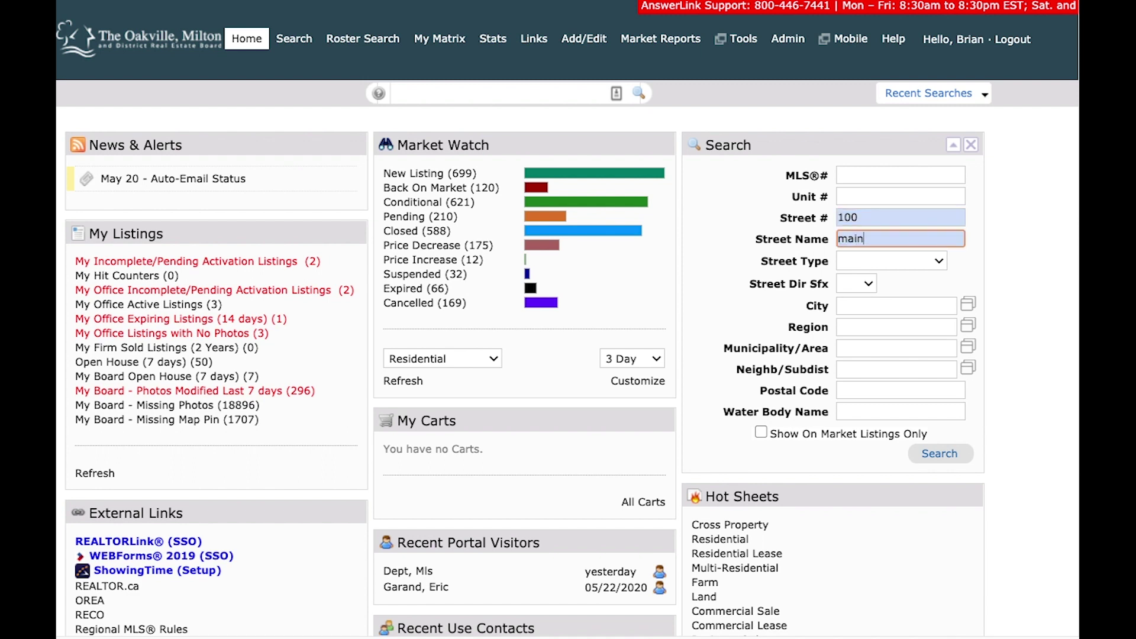
Step: Add North Bay as the city, run the search for 4 results, then return Home
click(875, 303)
text(No)
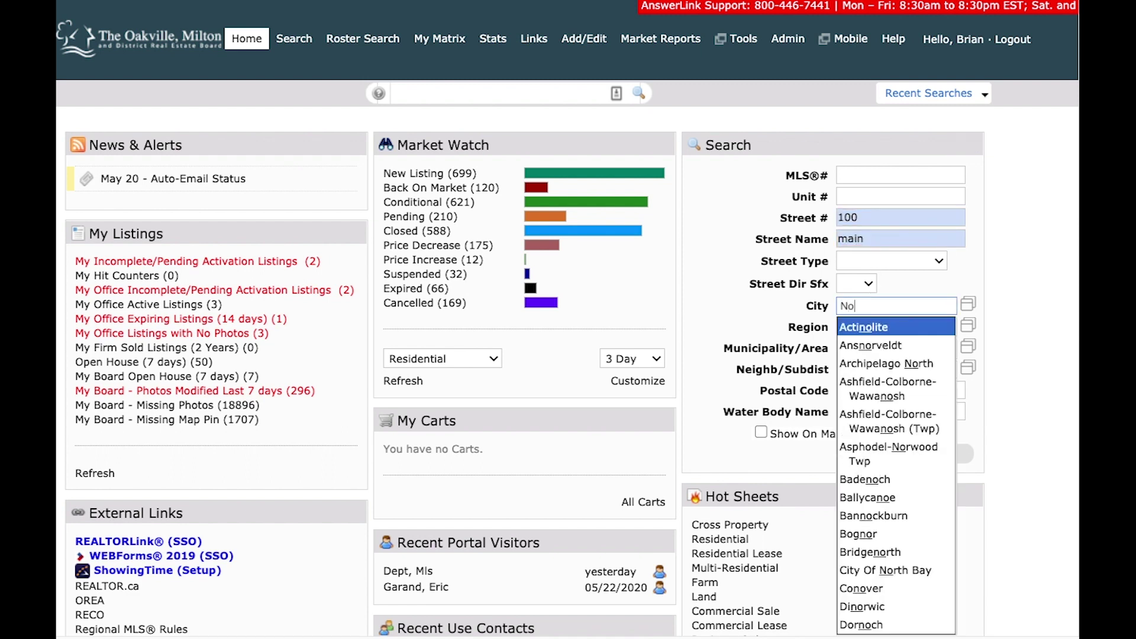
text(rth Bay)
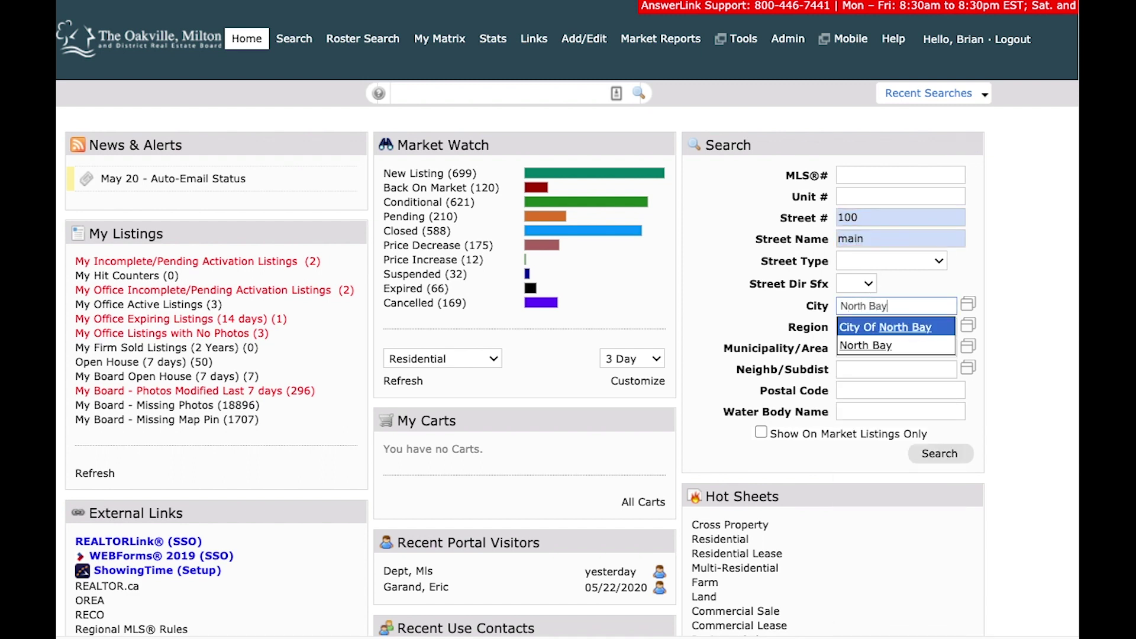
click(866, 344)
click(940, 473)
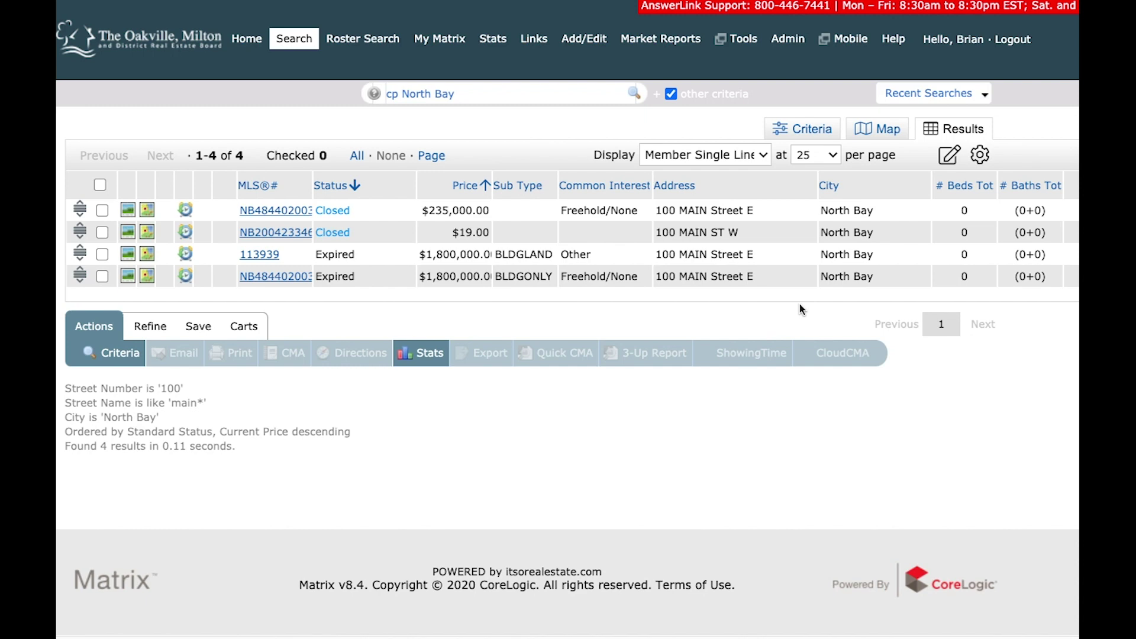
click(247, 38)
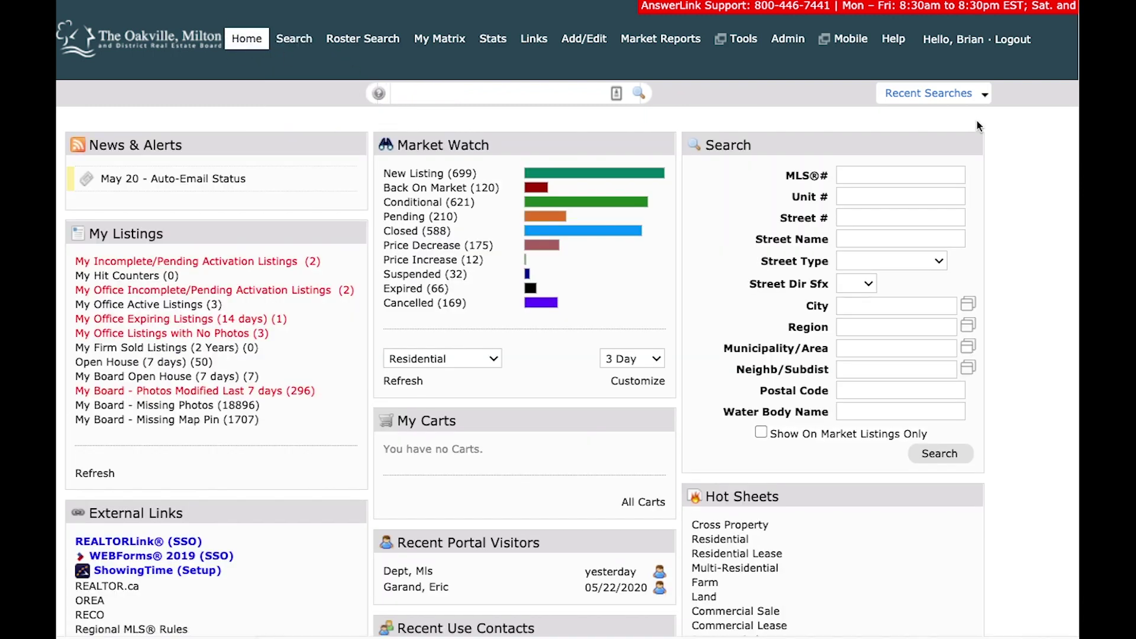